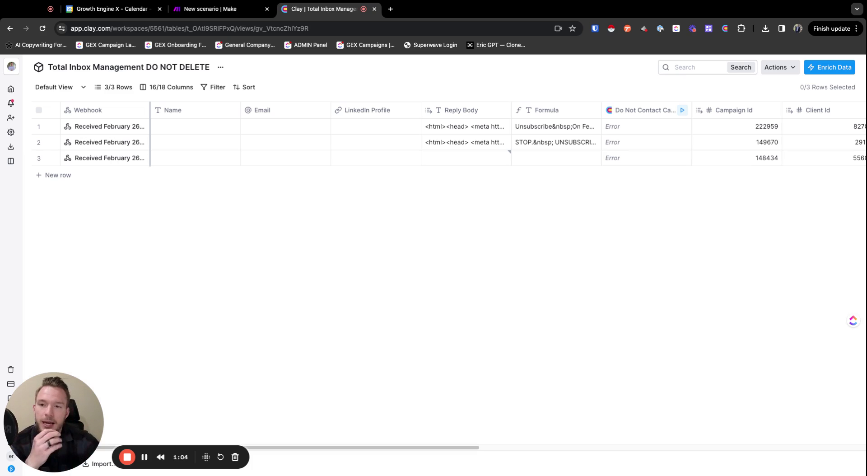
Switch to Make to view the Inbox Manager Webhook Setup scenario and return to the Clay table.
left_click(212, 9)
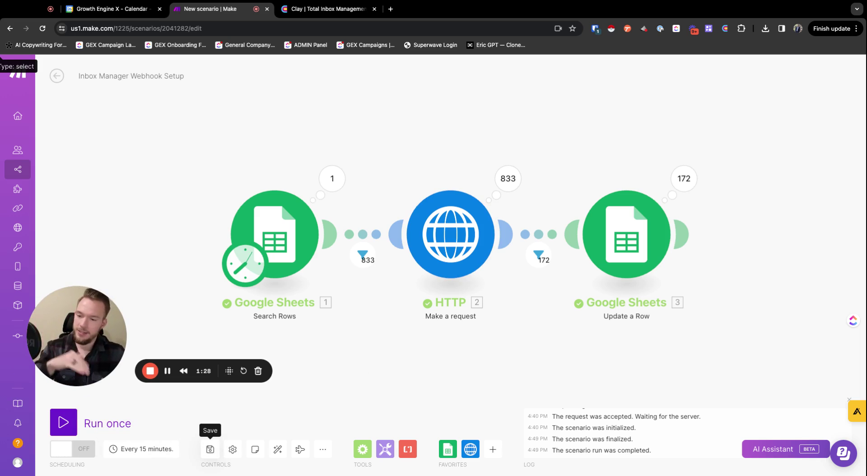
left_click(323, 9)
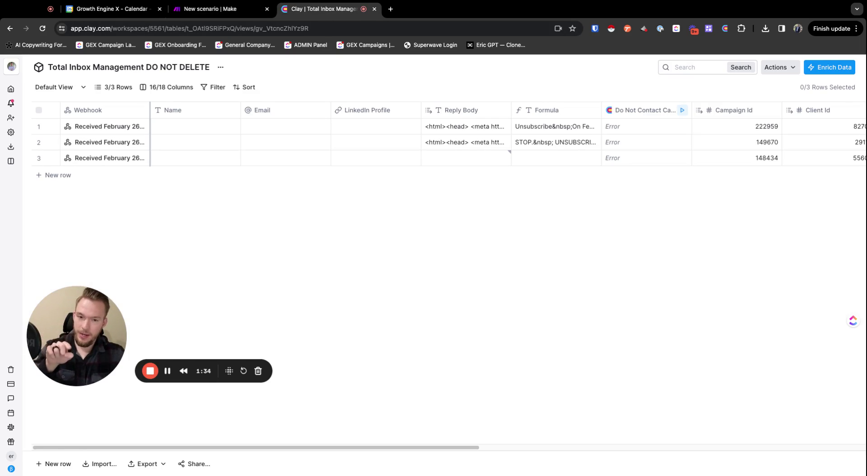
Examine the Formula column's settings and the AI prompt used to strip HTML from Reply Body.
scroll(367, 144, "right", 3)
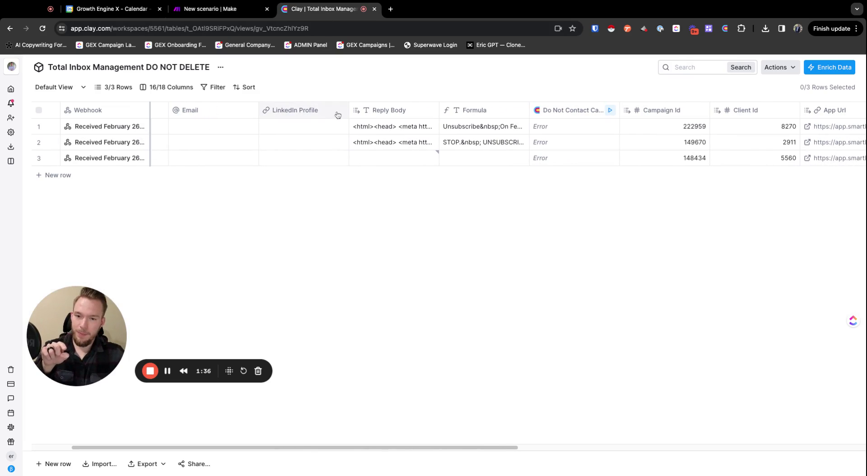
scroll(372, 117, "right", 4)
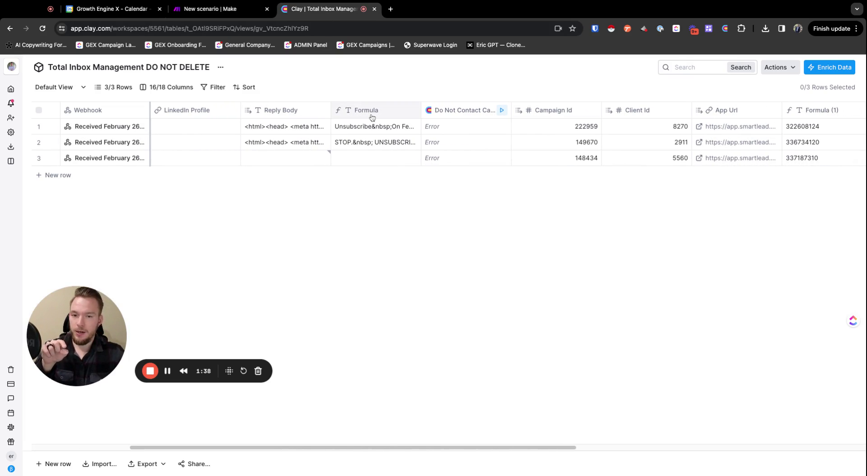
left_click(371, 115)
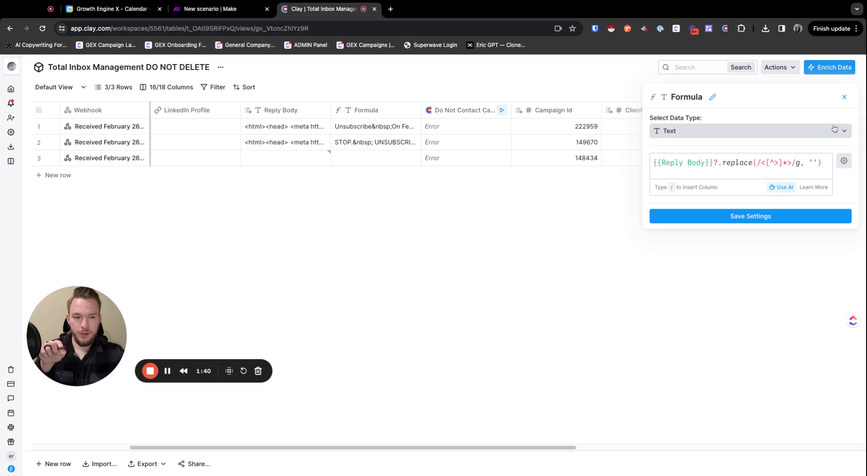
left_click(844, 100)
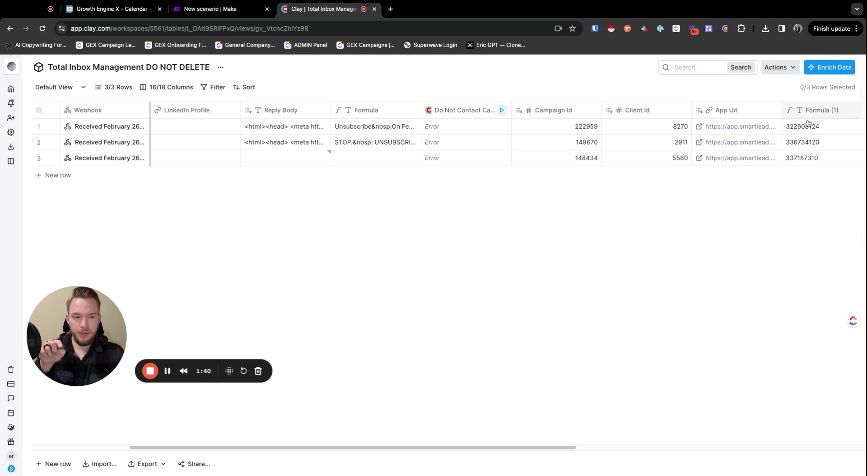
left_click(384, 113)
left_click(779, 187)
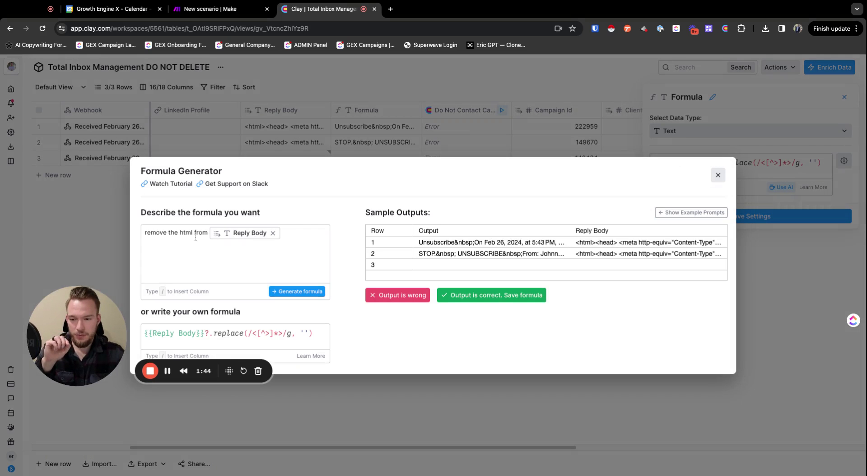
left_click(719, 176)
left_click(844, 97)
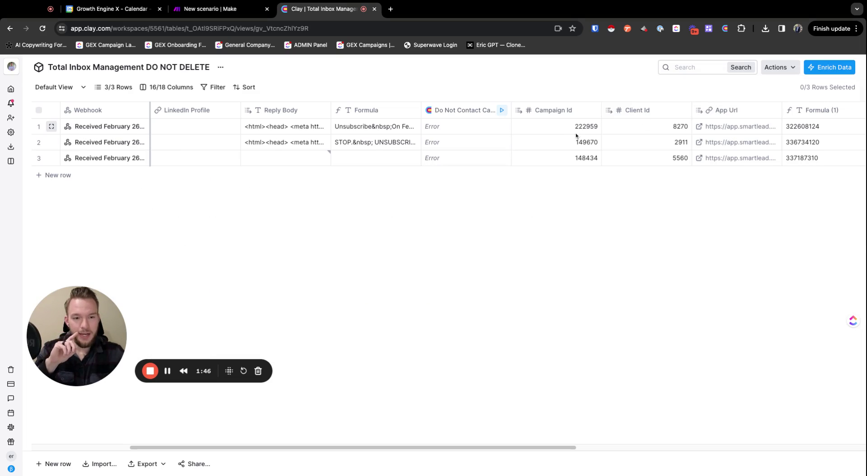
Delete the App Url and Formula (1) columns from the table.
scroll(573, 145, "right", 4)
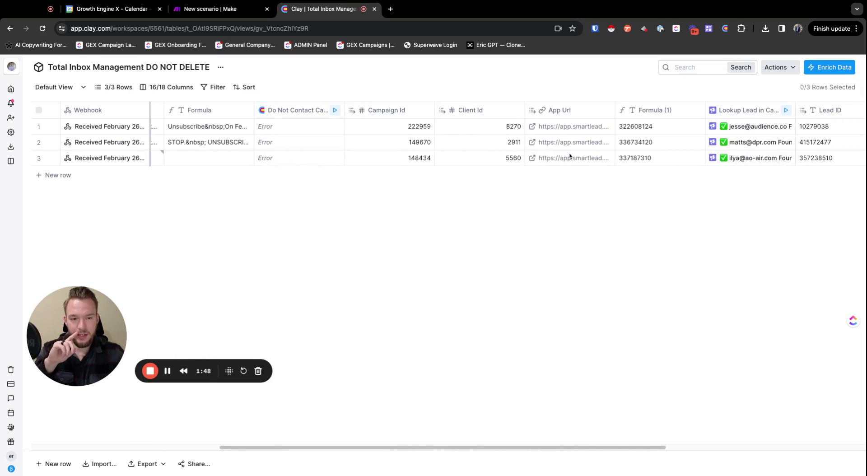
scroll(570, 156, "right", 3)
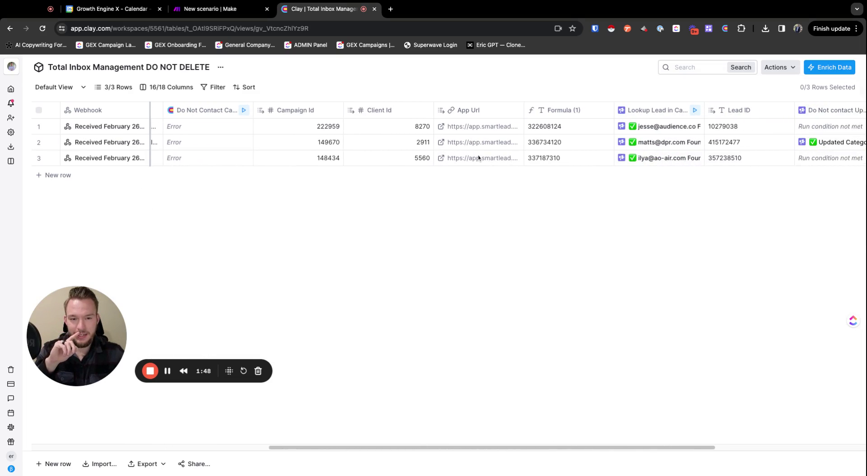
left_click(462, 113)
left_click(577, 353)
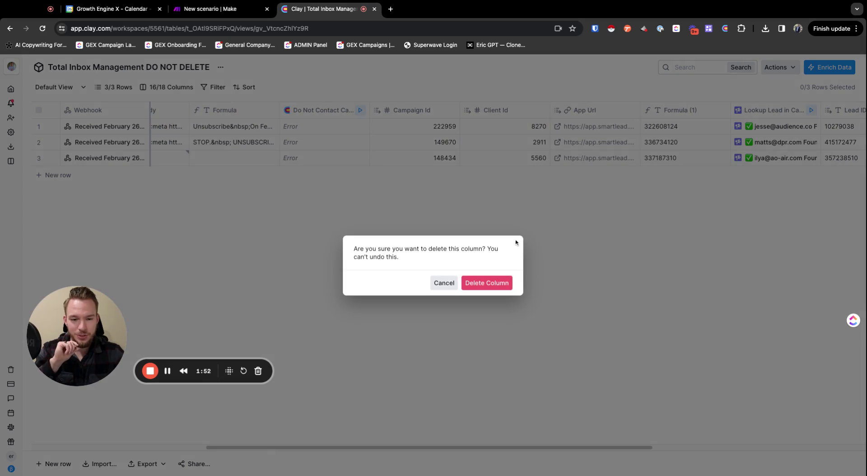
left_click(497, 283)
left_click(589, 113)
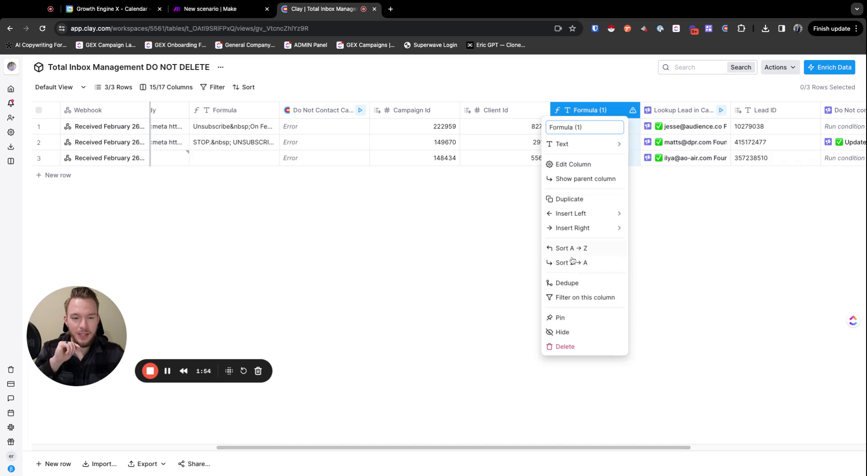
left_click(566, 347)
left_click(490, 283)
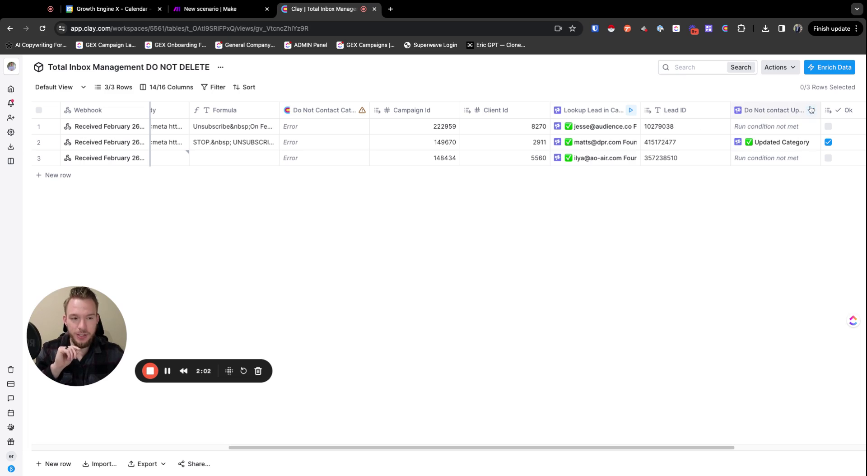
Add an enrichment column after HTTP API using Smartlead's Update Lead Category integration.
scroll(631, 452, "right", 5)
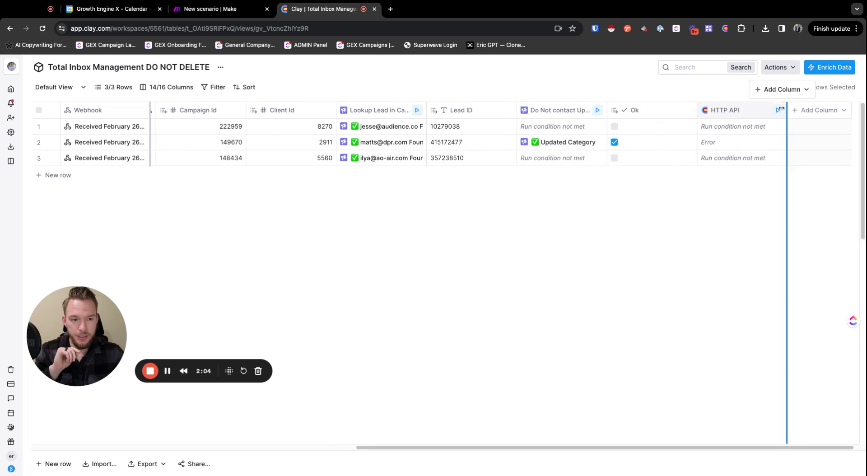
left_click(819, 109)
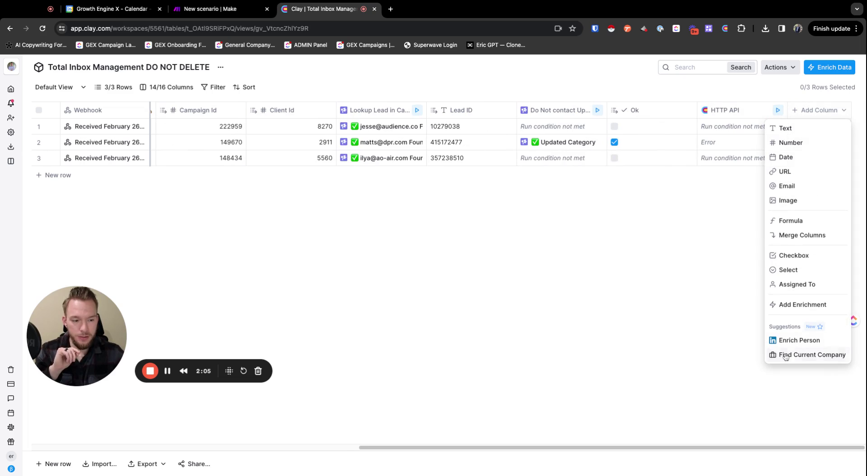
left_click(795, 304)
type("smartlead")
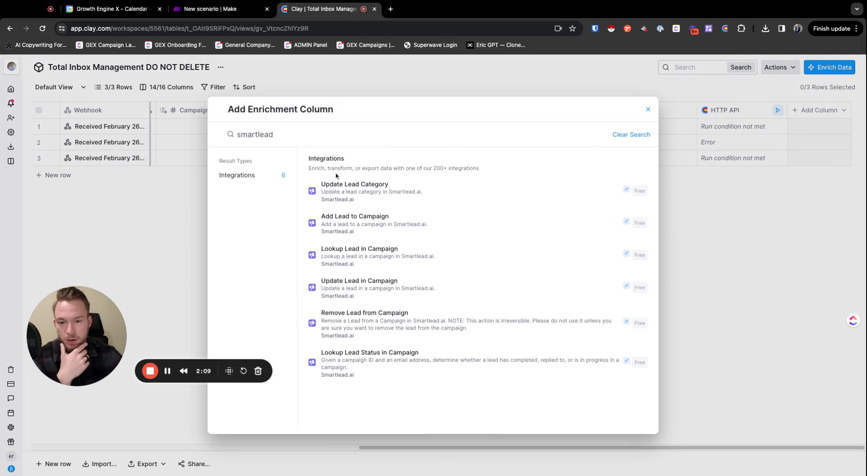
left_click(359, 185)
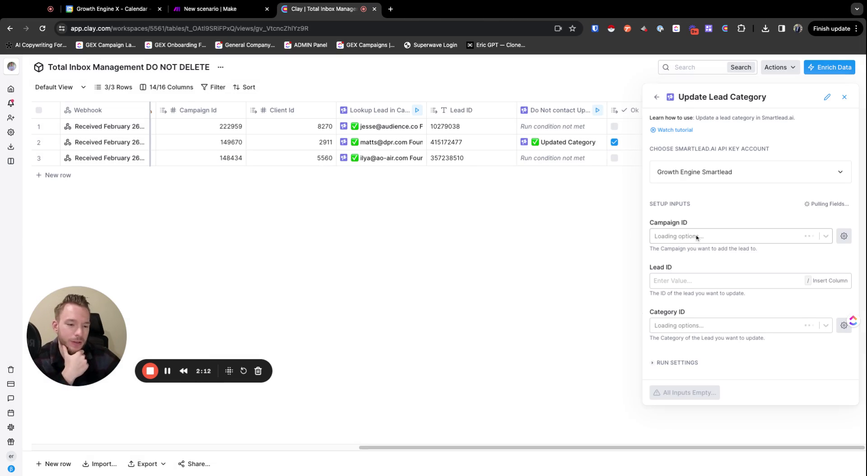
Switch the Campaign ID input to text with tokens and map it to the Campaign Id column.
left_click(844, 236)
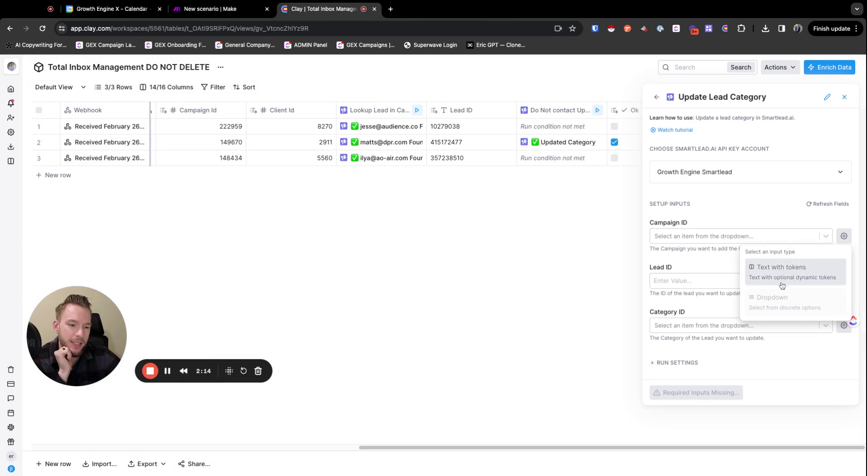
left_click(778, 277)
double_click(703, 244)
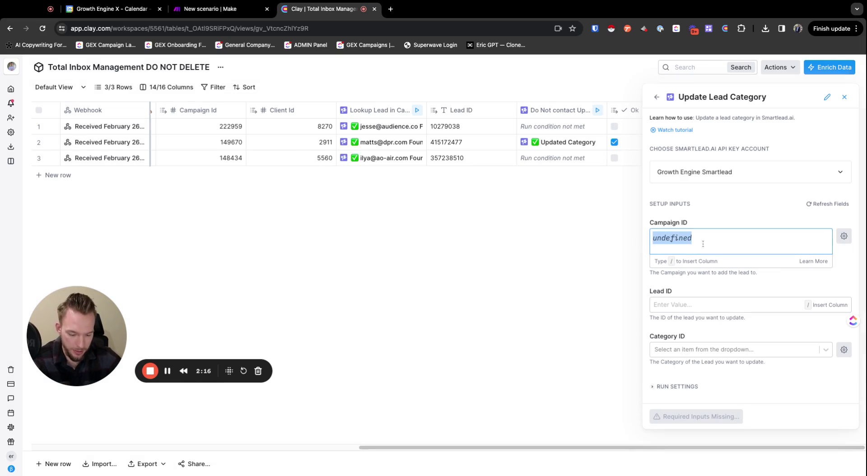
type("/")
scroll(706, 335, "down", 3)
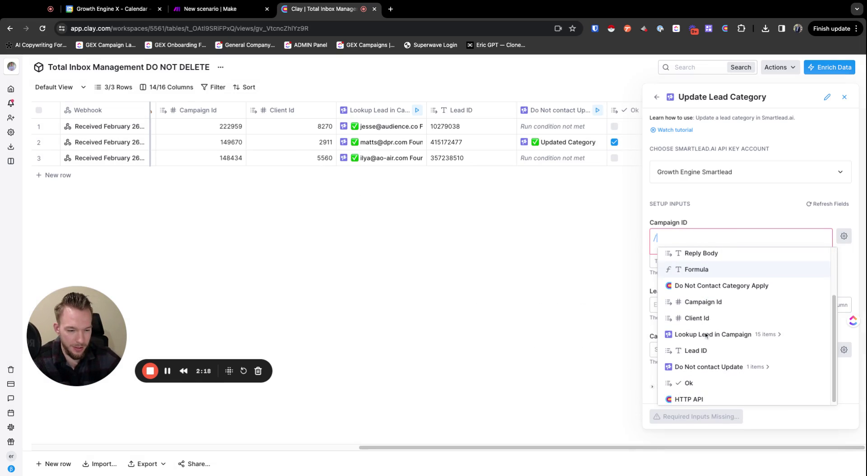
left_click(703, 302)
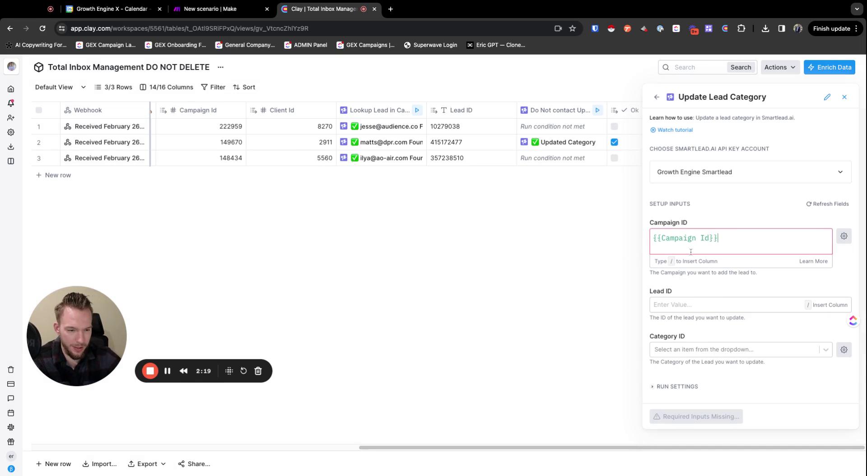
Map the Lead ID input to the Lead ID column and set the category to Out Of Office.
left_click(674, 305)
type("/")
scroll(698, 406, "down", 3)
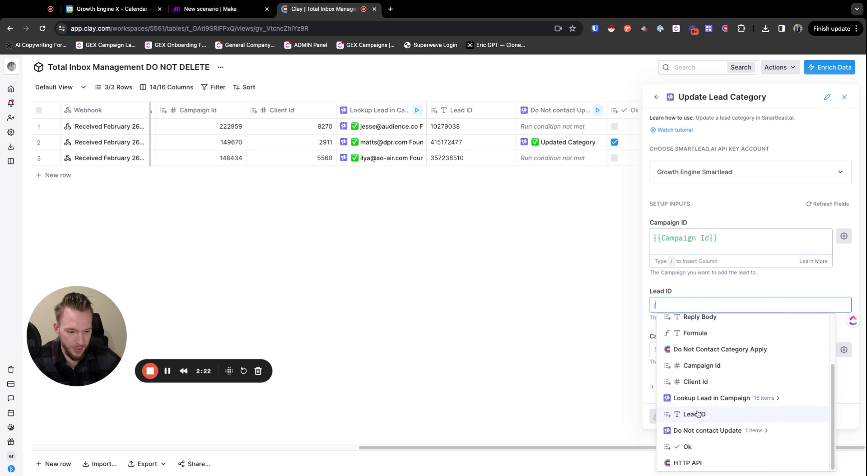
left_click(698, 414)
left_click(694, 354)
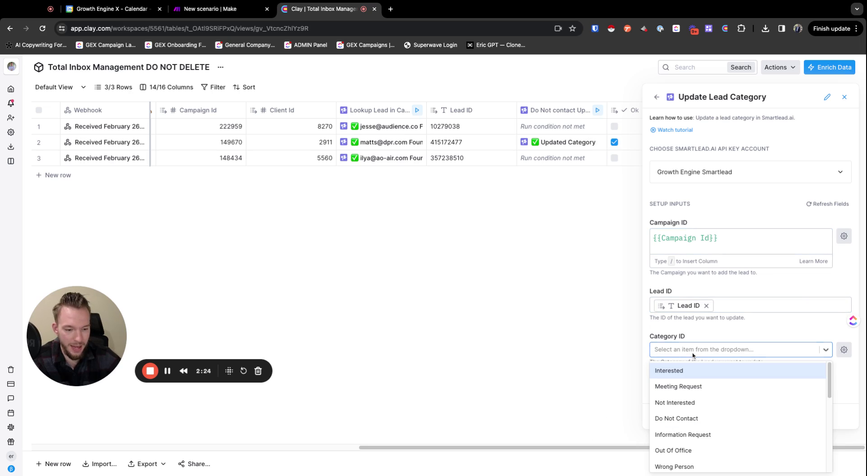
scroll(708, 404, "down", 3)
left_click(693, 397)
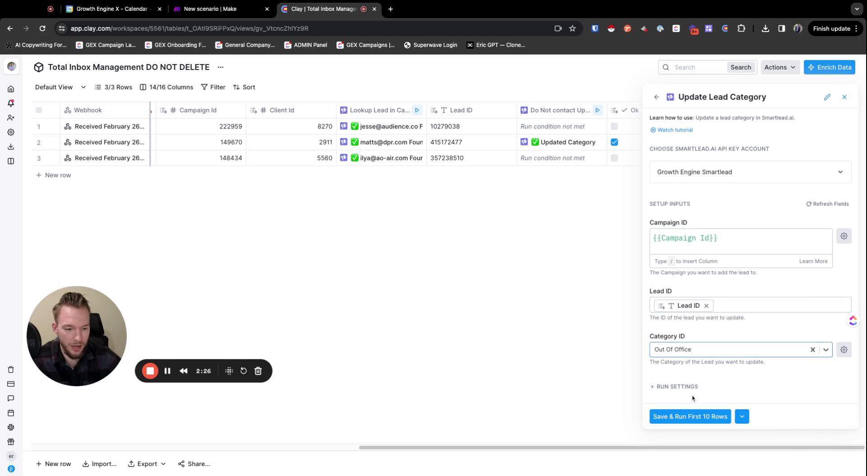
Describe the column's run condition for the AI formula generator: Formula contains "out of office" OR "OOO" OR "Out Of Office" OR "vacation".
left_click(691, 388)
scroll(713, 367, "down", 3)
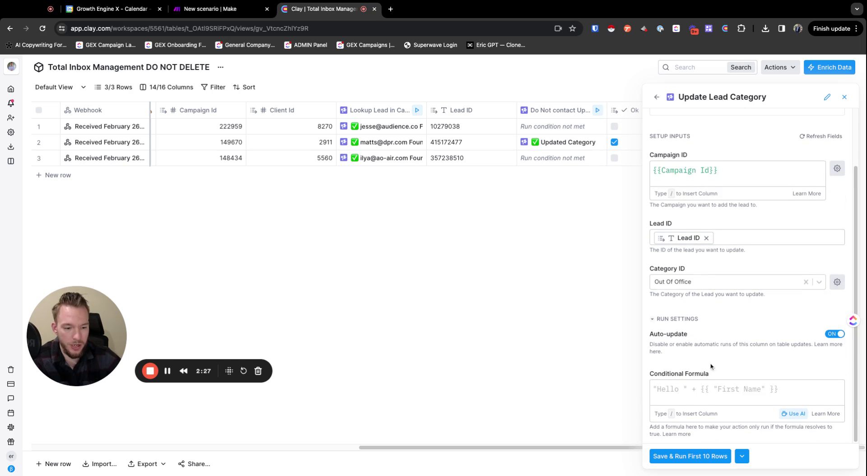
left_click(788, 413)
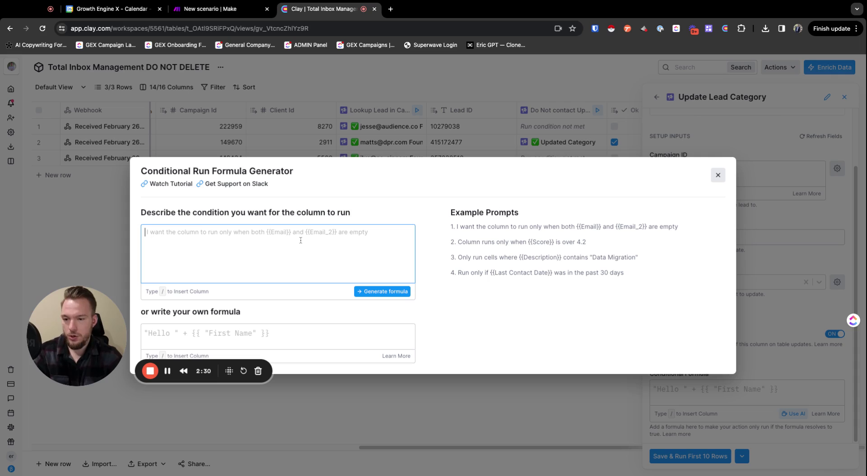
type("/")
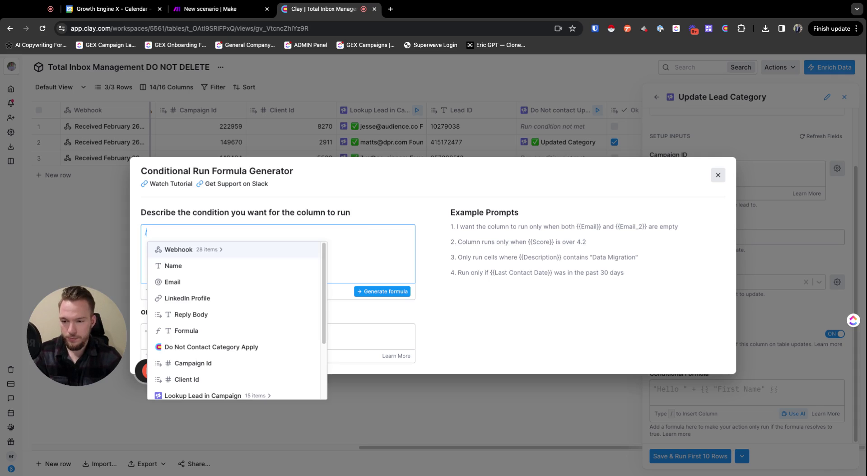
left_click(196, 331)
type("contains ")
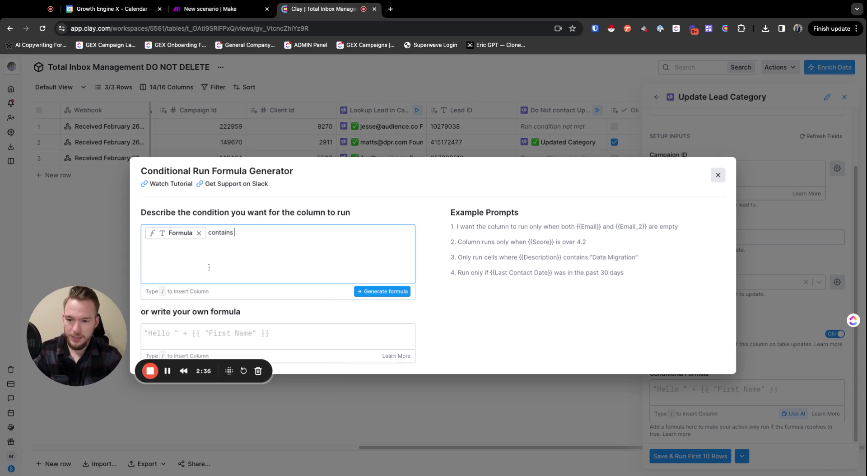
type("\"out of ")
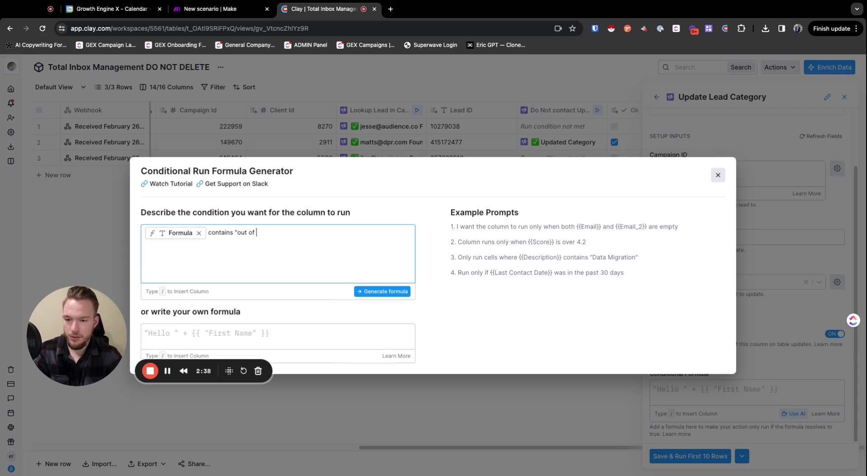
type("office\" OR ")
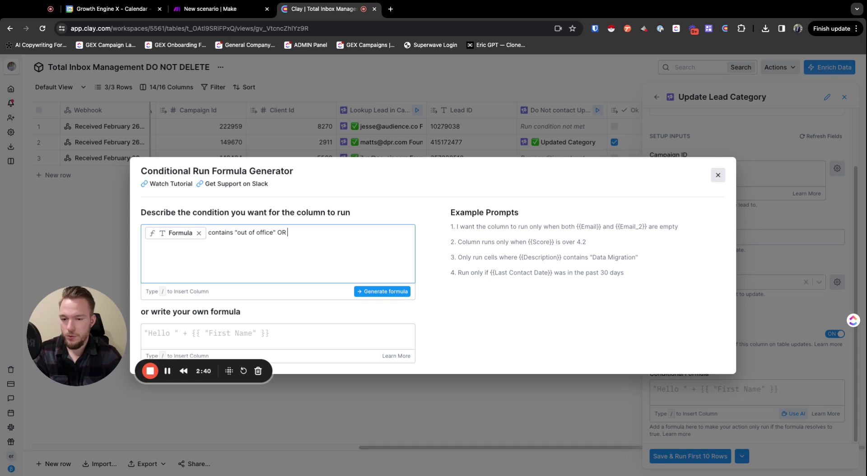
type("\"OOO\" O")
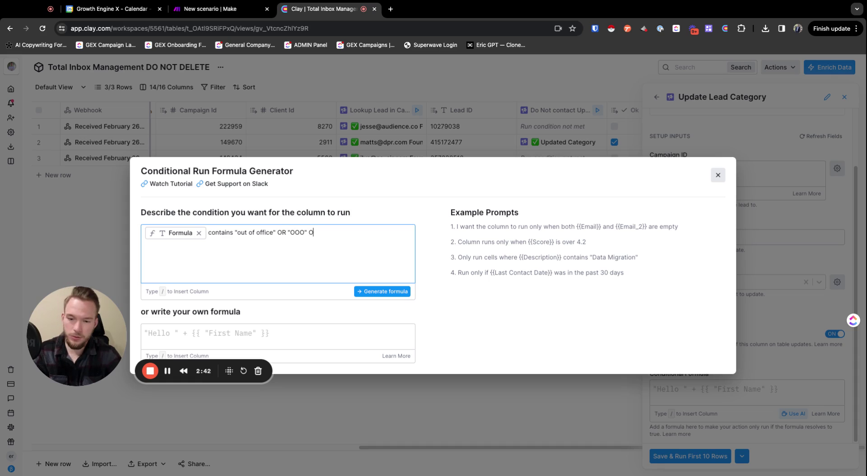
type("R ")
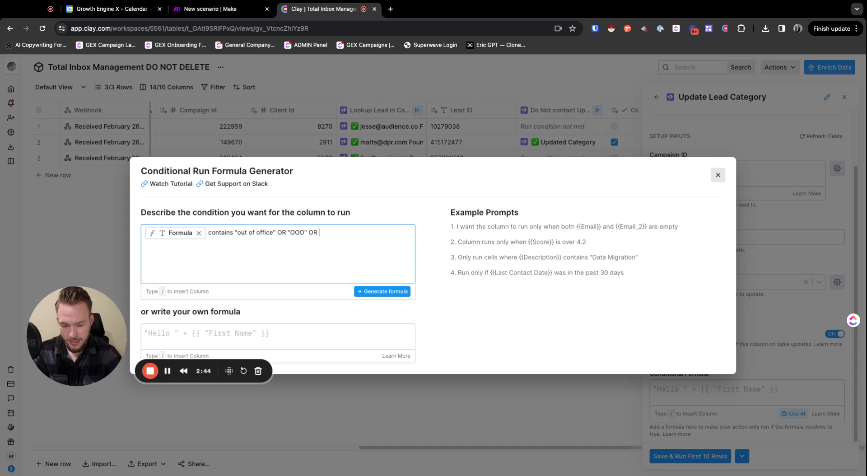
type(":\"Out ")
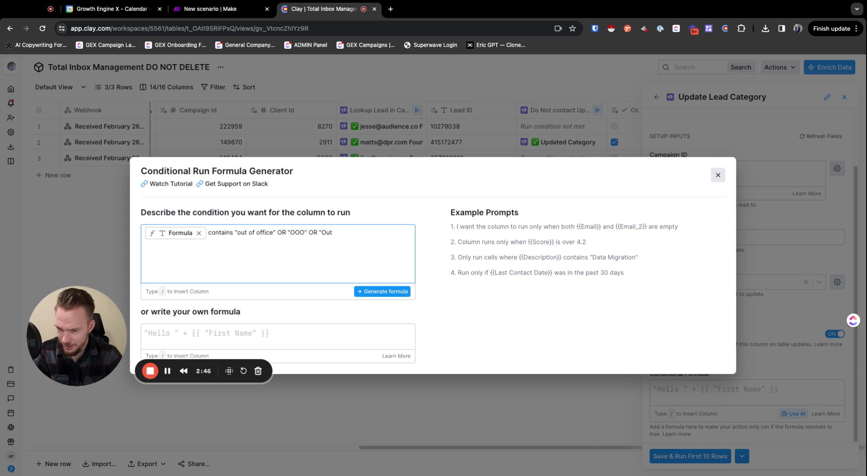
type("Of O")
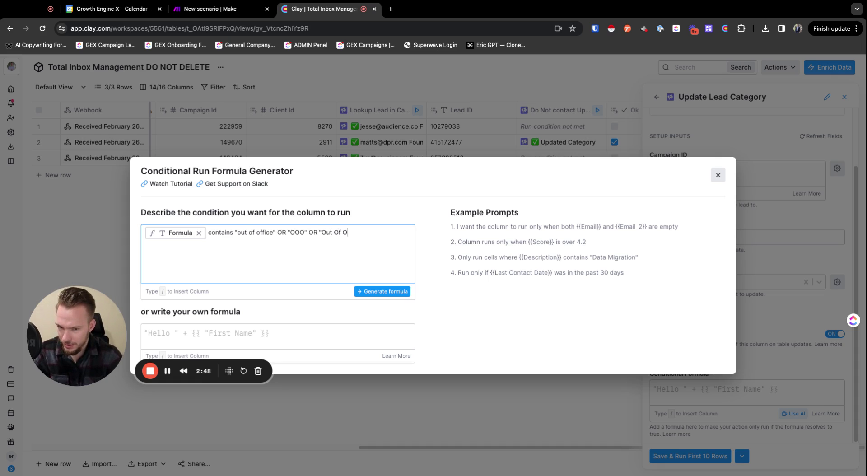
type("ffice\" ")
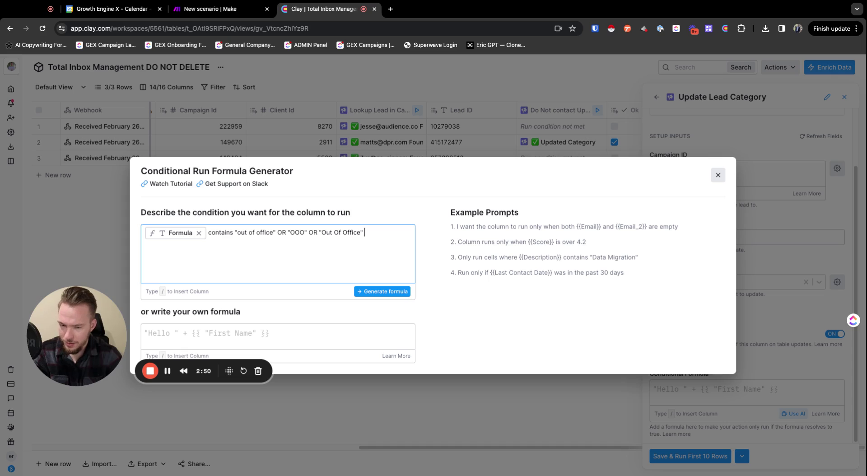
type("OR \"vacation")
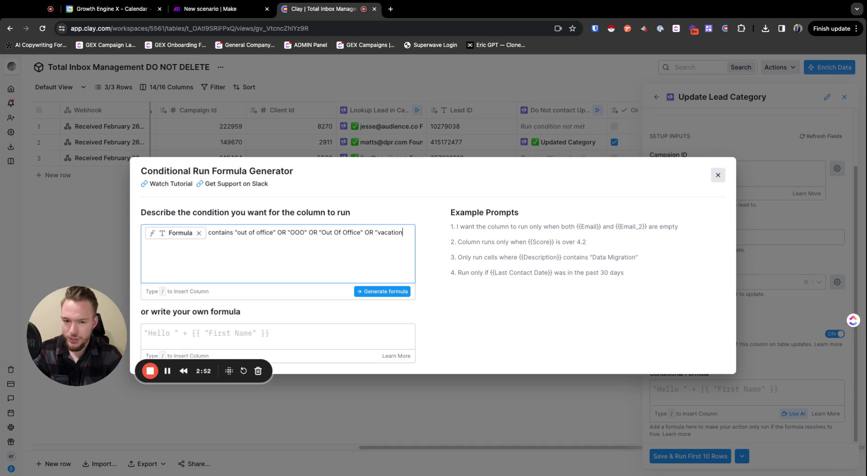
type("\"")
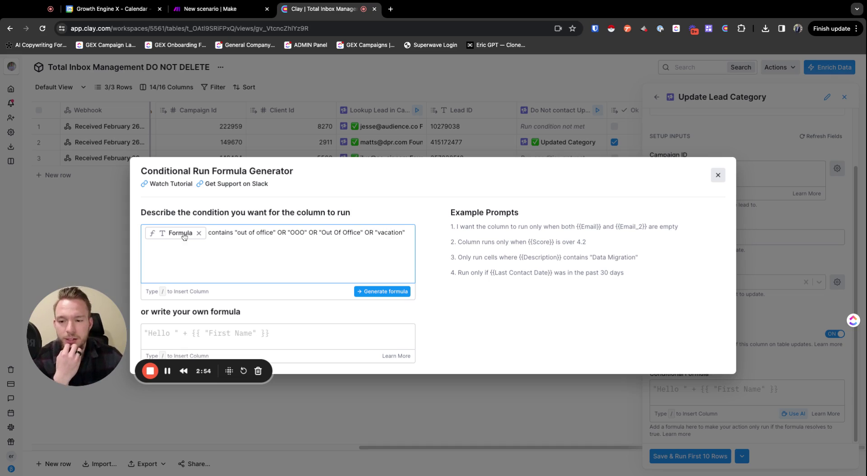
Generate and accept the conditional formula, then save the Update Lead Category column and run it on the first 10 rows.
left_click(394, 293)
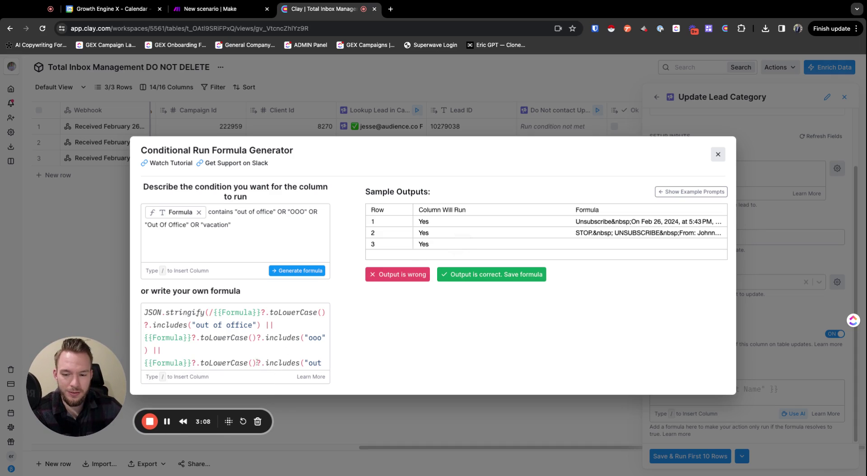
left_click(465, 275)
left_click(701, 456)
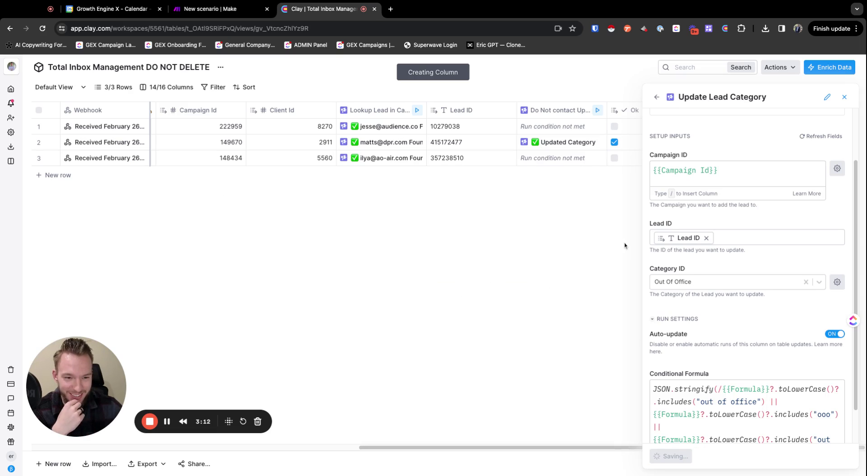
Replace the Update Lead Category run condition with the regenerated formula matching out of office|ooo|vacation, and save and run the first 10 rows.
scroll(673, 212, "right", 4)
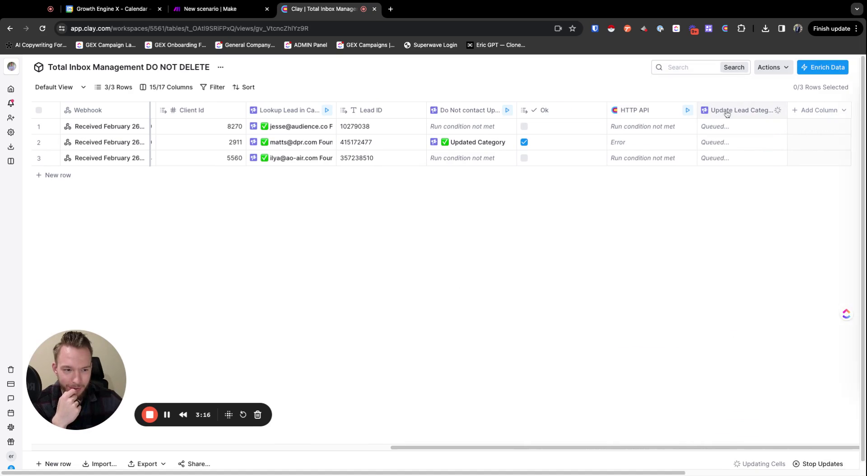
left_click(727, 114)
scroll(732, 384, "down", 3)
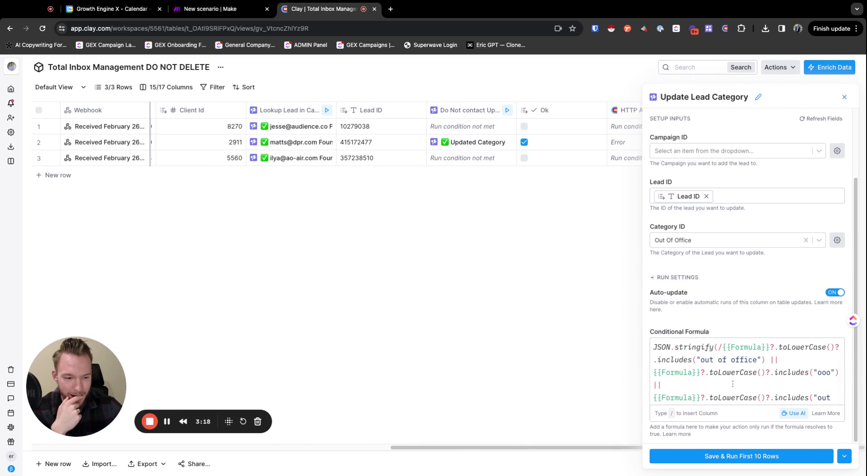
scroll(553, 449, "left", 10)
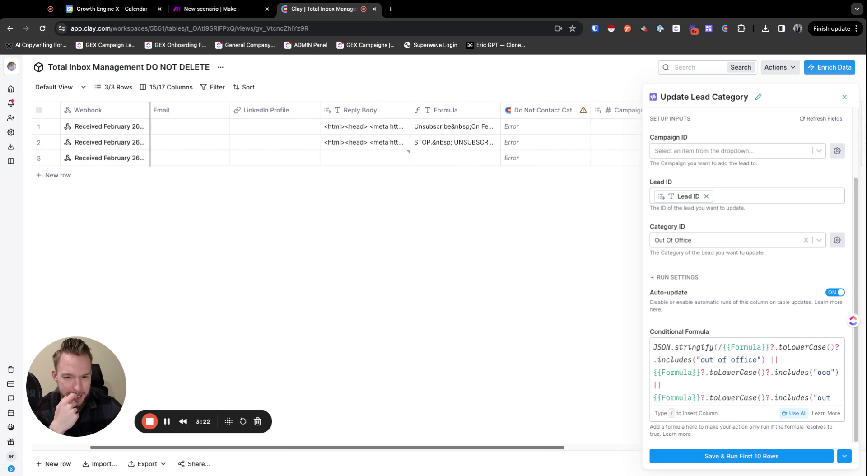
scroll(420, 401, "right", 10)
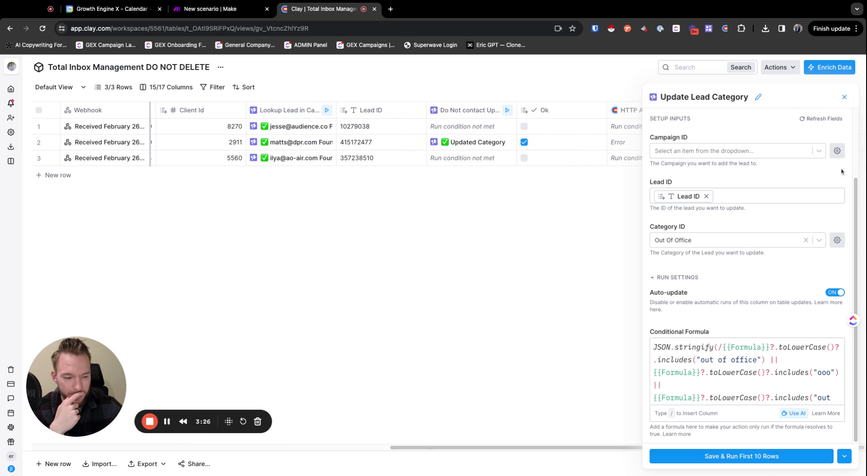
left_click(843, 98)
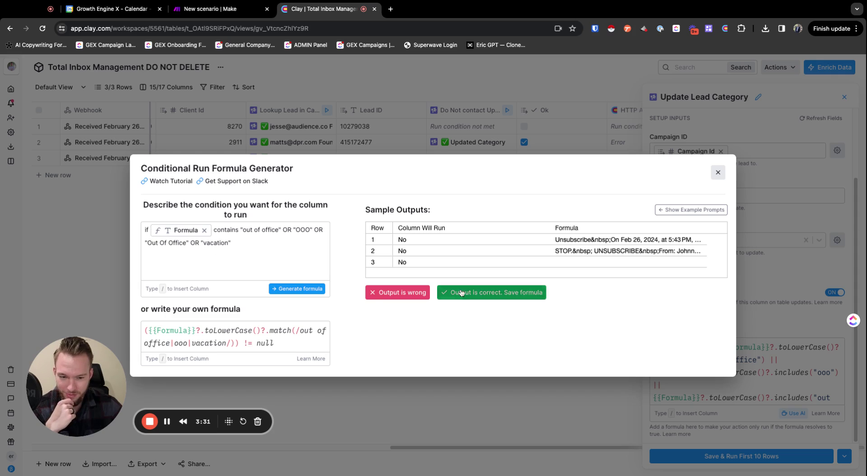
left_click(447, 294)
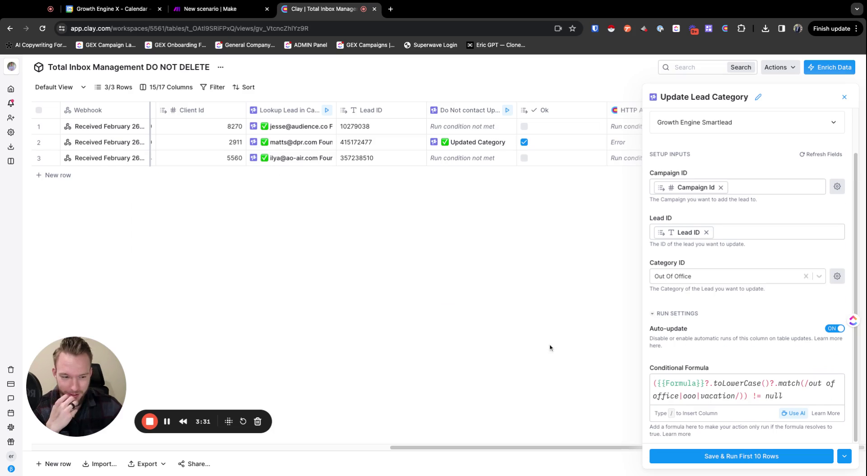
left_click(769, 457)
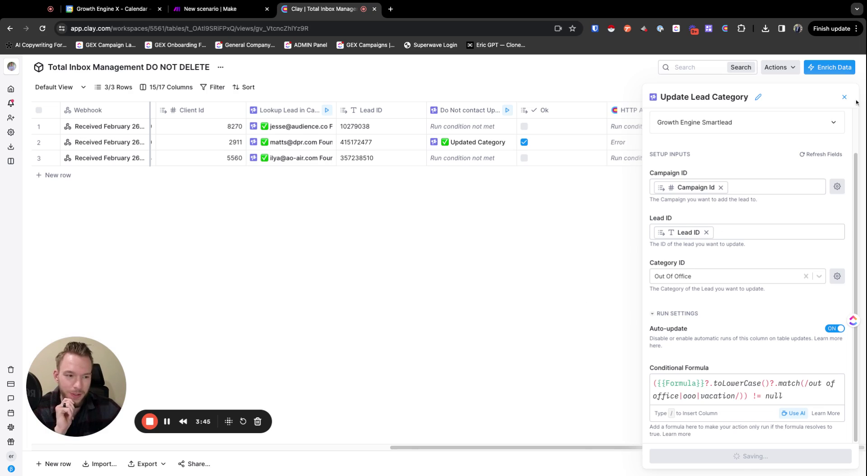
Reopen the Update Lead Category settings and examine its run condition in the formula generator.
left_click(838, 97)
left_click(725, 112)
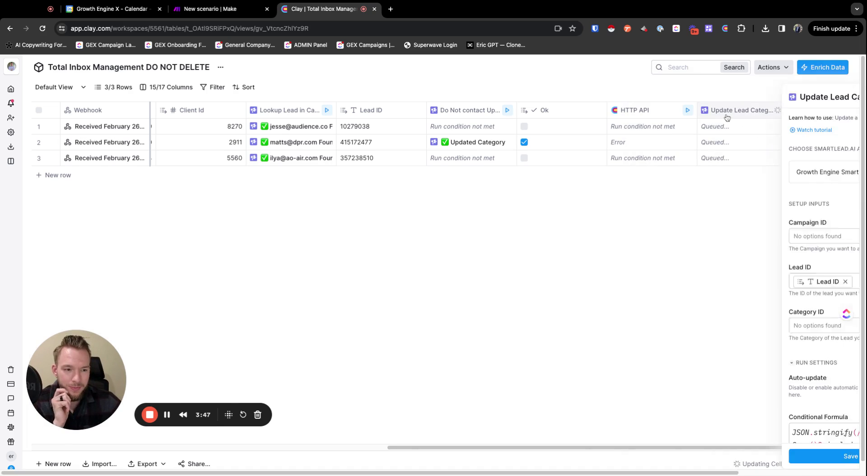
scroll(735, 388, "down", 3)
left_click(792, 414)
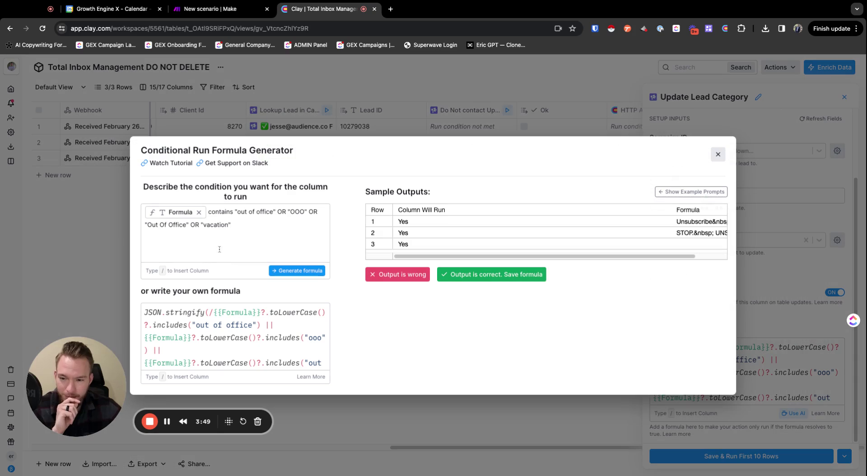
left_click(166, 421)
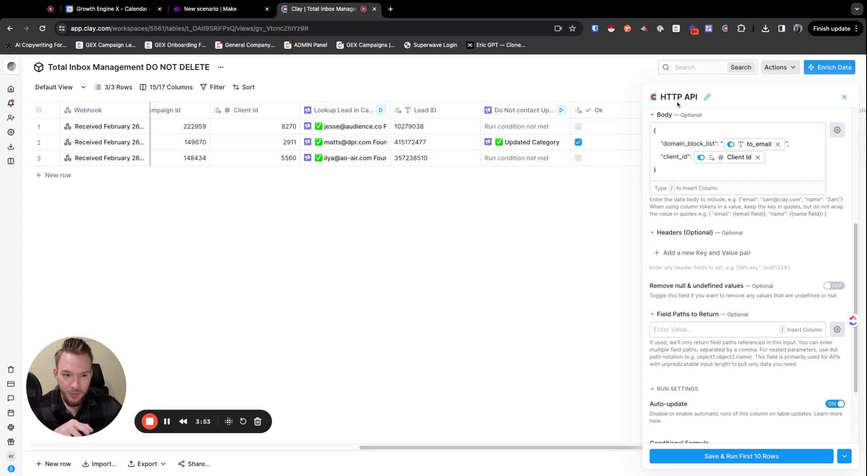